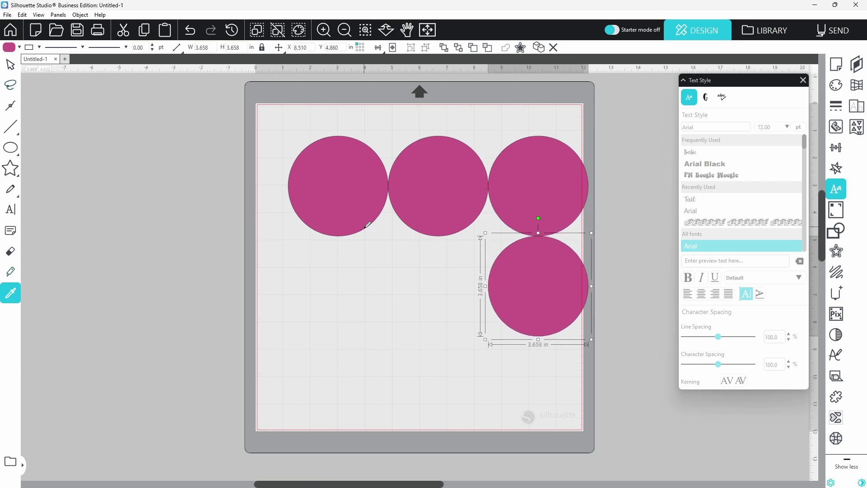
key("ctrl+Down")
Tile touching copies of the magenta circle across the mat with Ctrl+Down, Ctrl+Left and Ctrl+Up.
key("ctrl+Left")
key("ctrl+Up")
key("ctrl+Left")
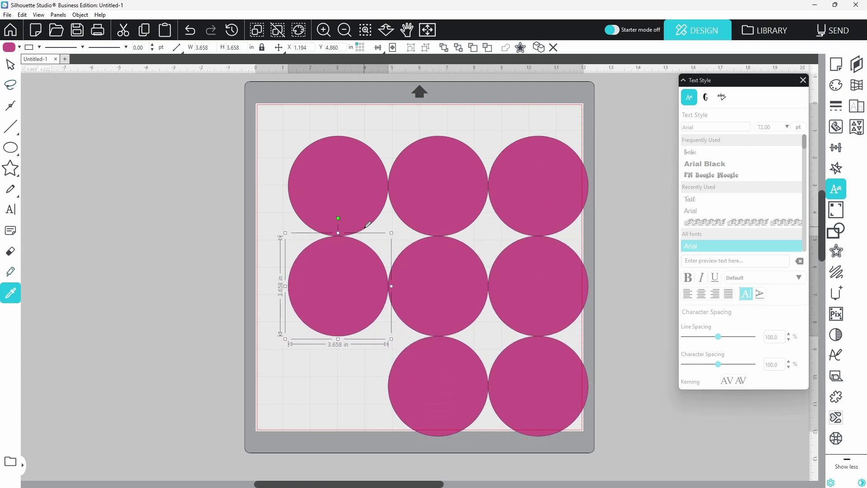
key("ctrl+Down")
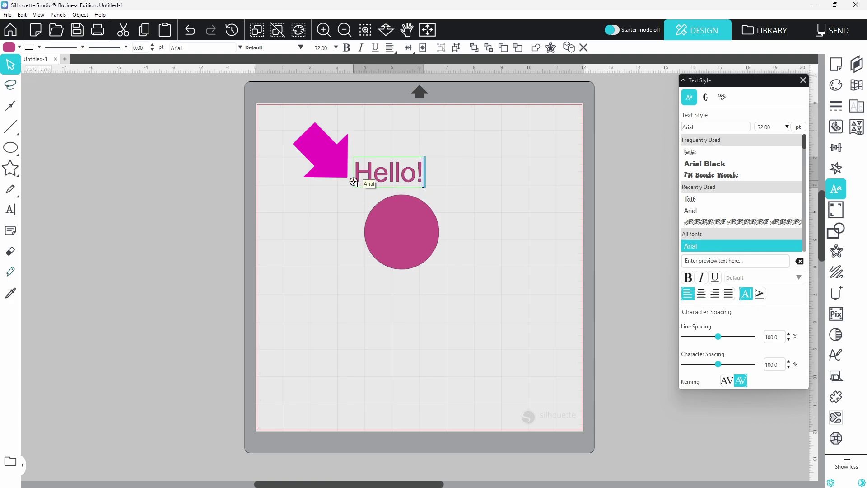
Bend the Hello! text along the circle's top and convert it to a path.
mouse_move(353, 181)
left_mouse_down()
mouse_move(374, 216)
mouse_move(342, 197)
mouse_move(364, 217)
mouse_move(339, 221)
left_mouse_up()
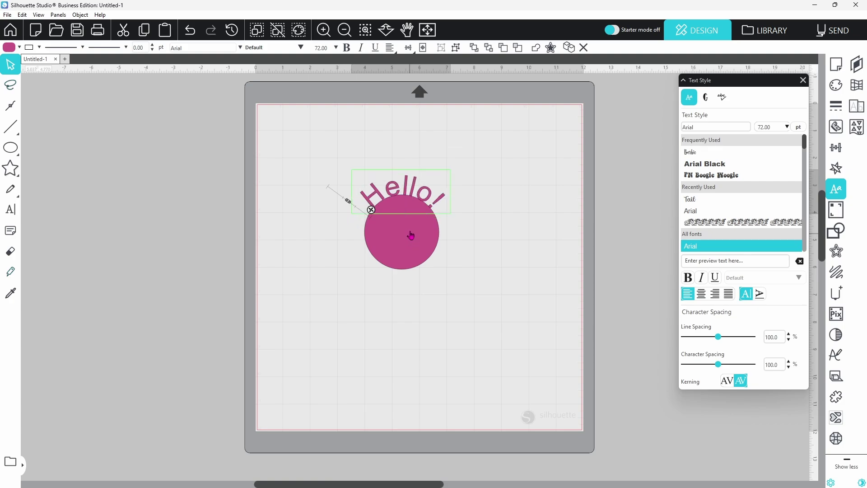
right_click(430, 196)
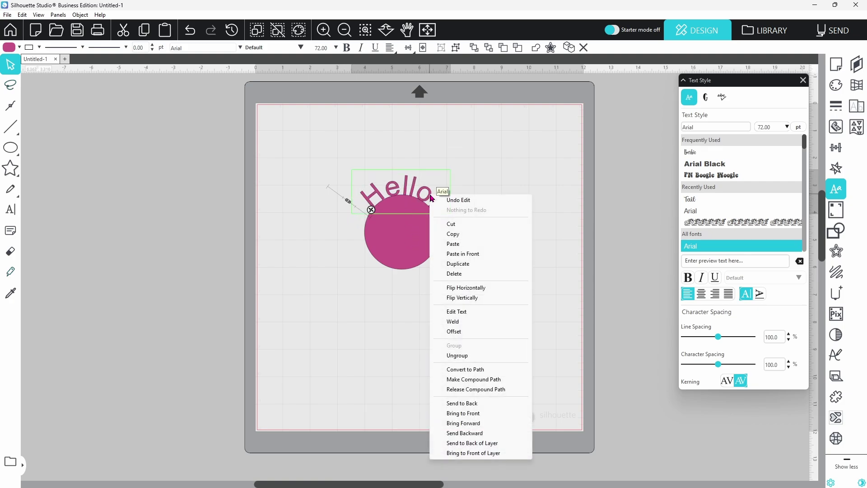
left_click(457, 371)
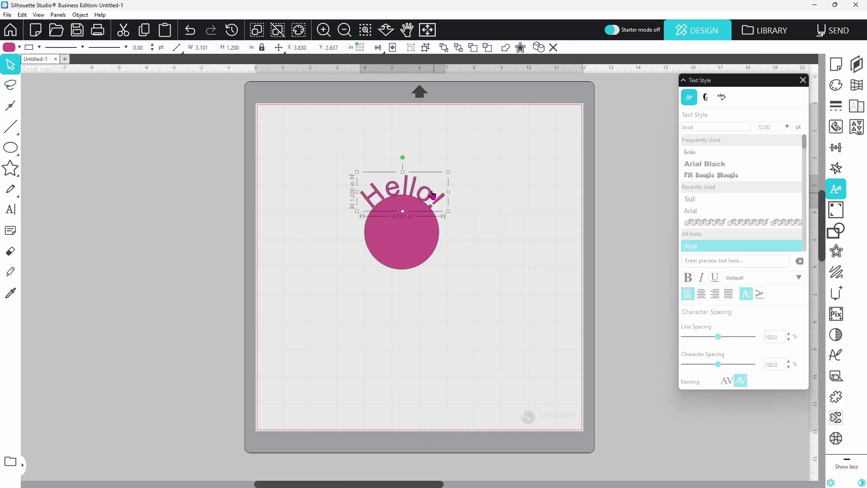
Move the circle away from the text and delete it.
left_click_drag(406, 237, 405, 306)
right_click(405, 306)
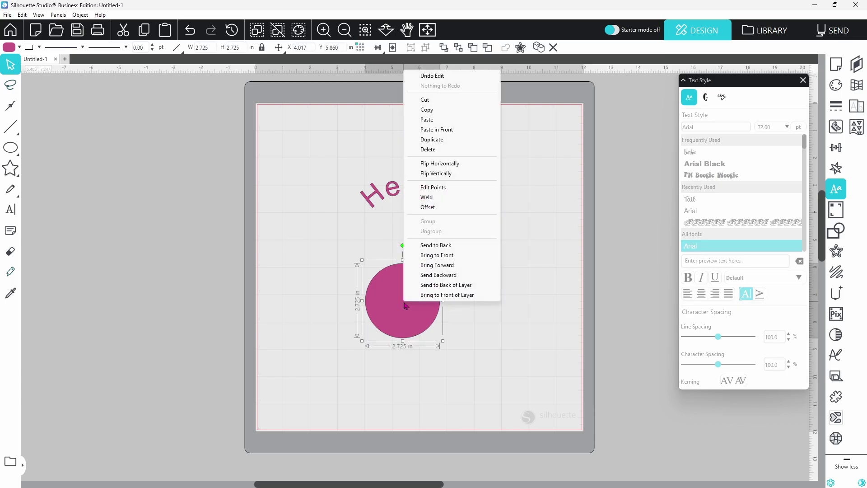
left_click(466, 150)
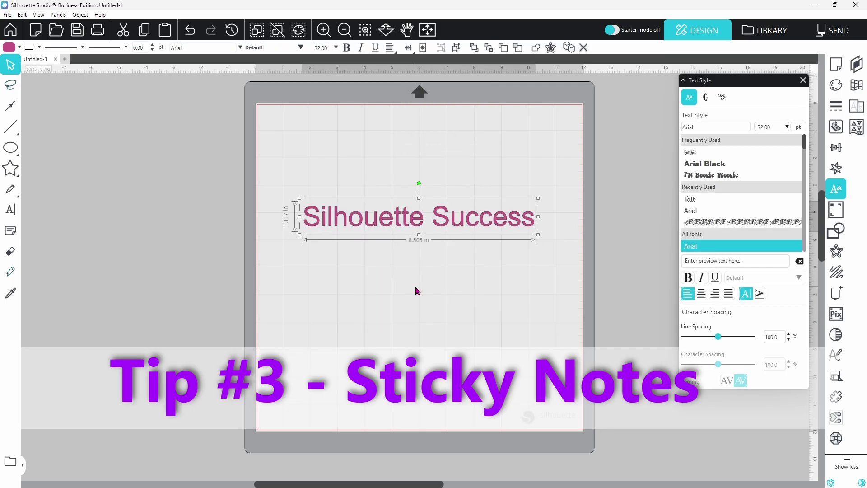
Set Silhouette Success in the Tail font and weld its overlapping letters.
left_click(694, 203)
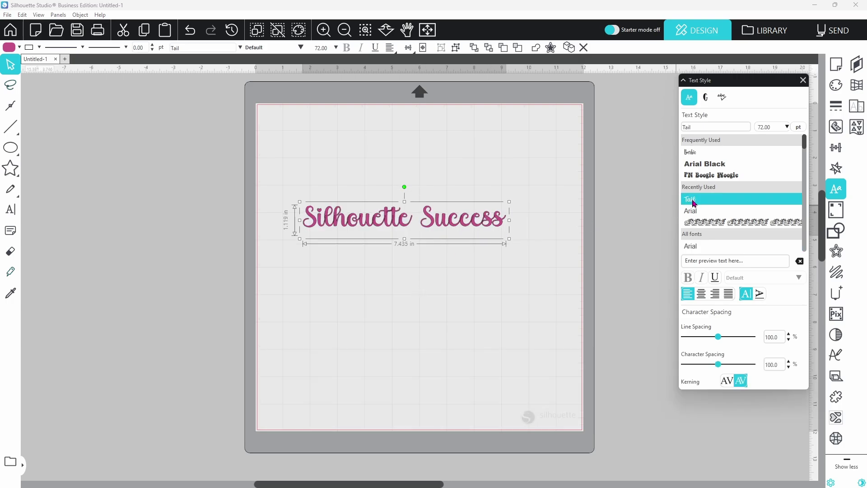
right_click(466, 229)
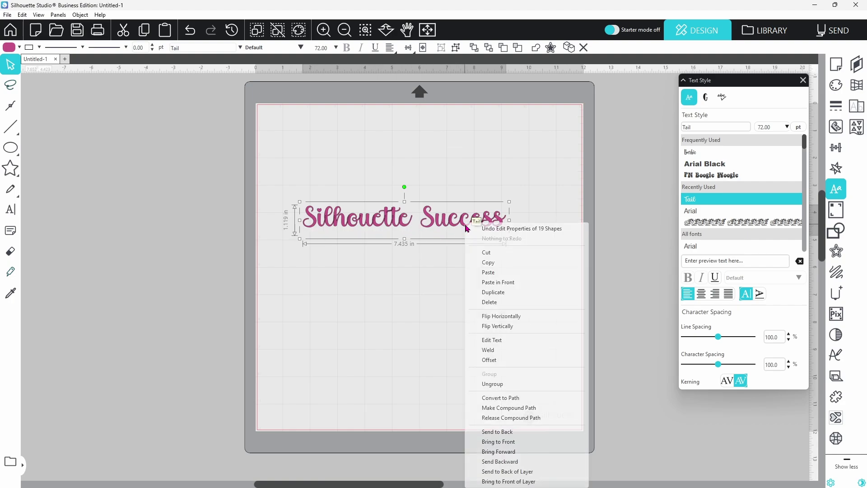
left_click(487, 351)
Group the welded letters into one object and nudge it slightly right.
right_click(491, 229)
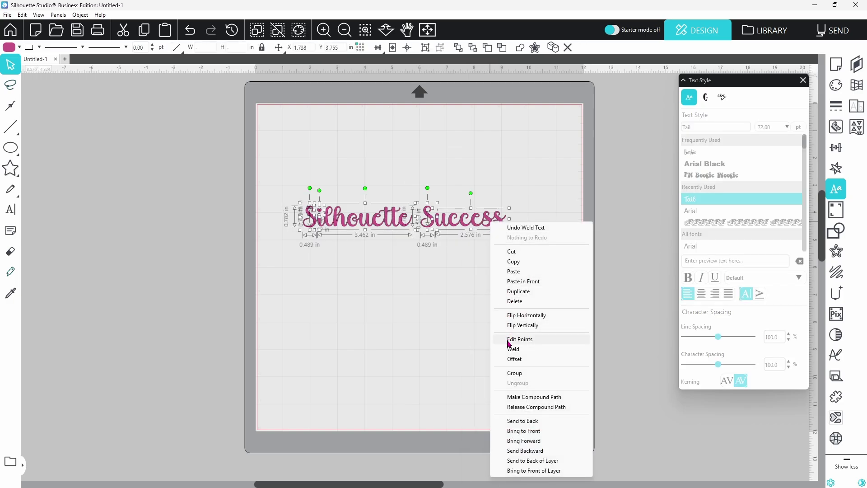
left_click(515, 374)
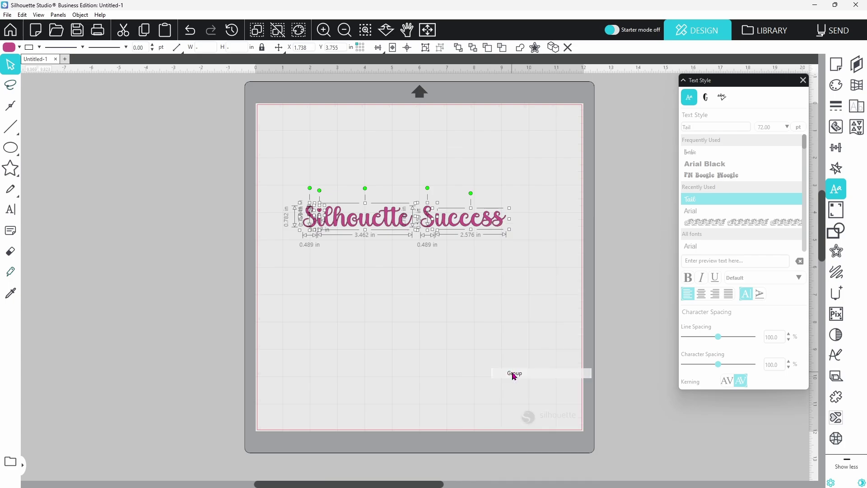
left_click_drag(471, 235, 475, 235)
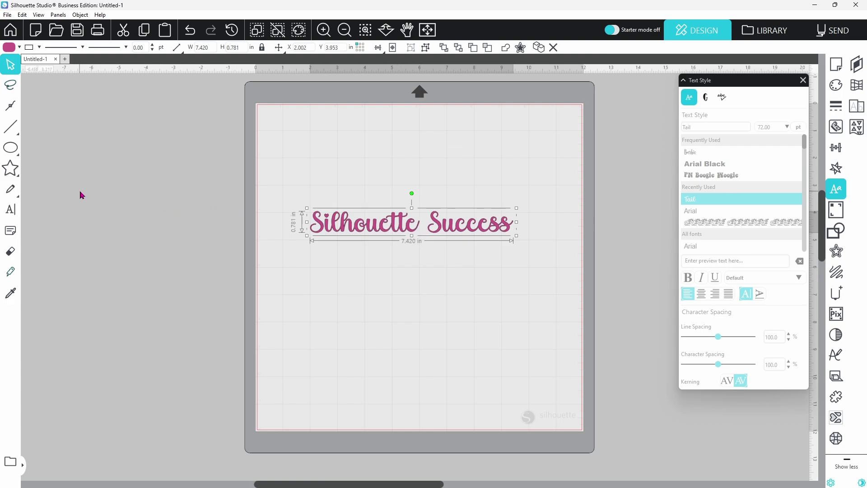
Place a sticky note reading 'Tail' above the Silhouette Success text.
left_click(11, 234)
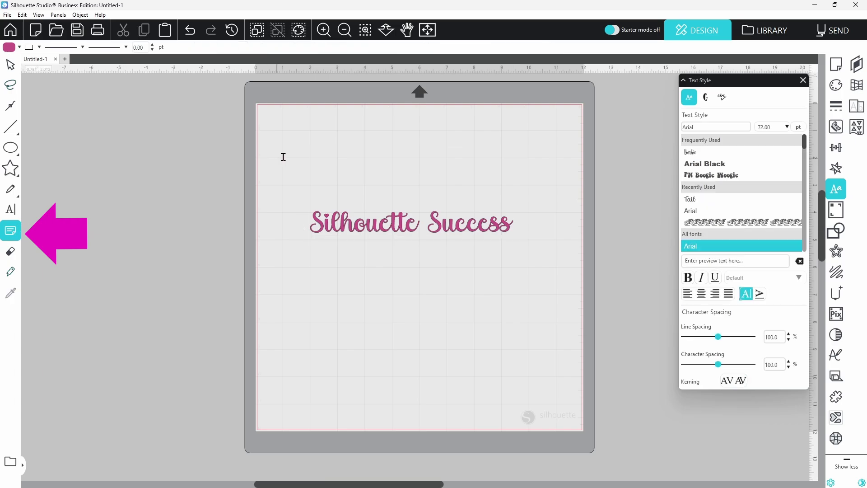
left_click(328, 147)
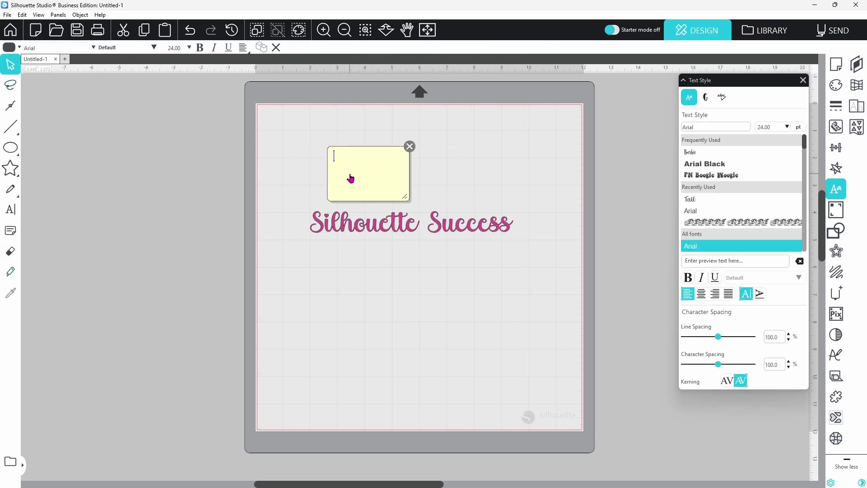
type("T")
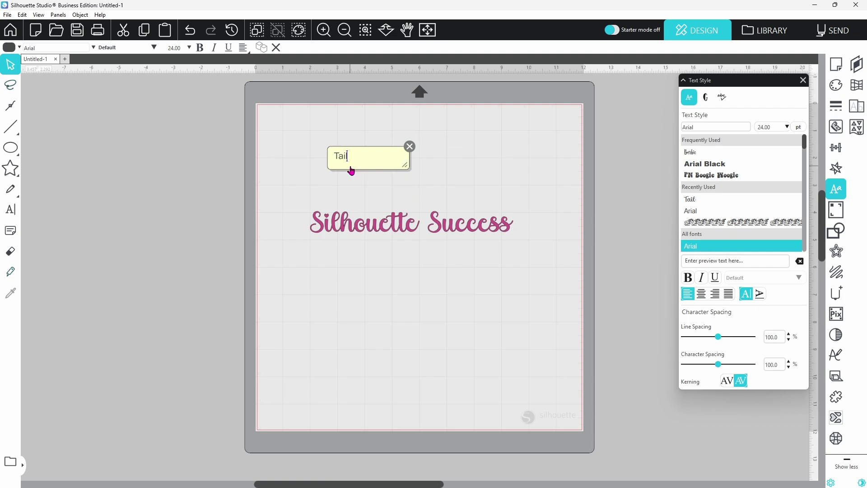
type("ail")
left_click(390, 254)
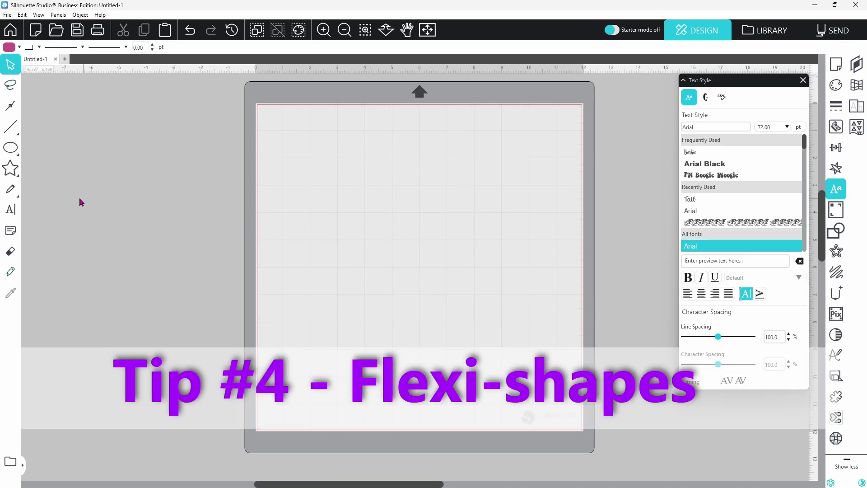
Draw a magenta flower flexi-shape on the mat.
mouse_move(10, 177)
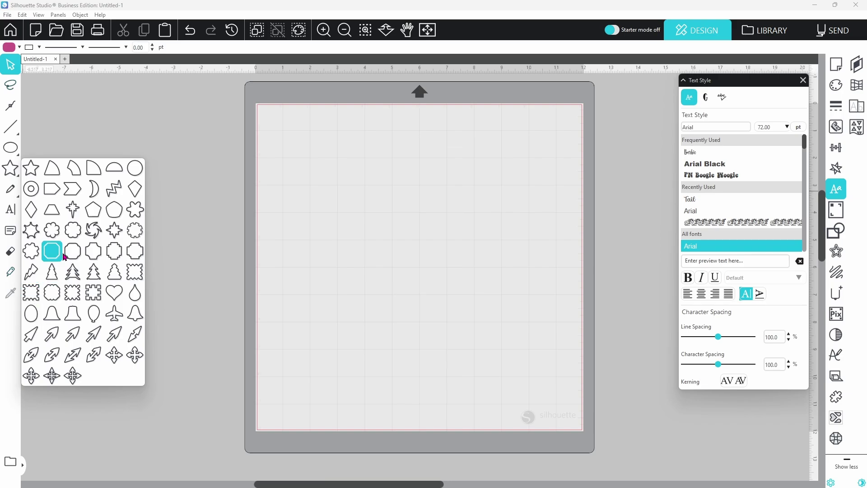
left_click(53, 230)
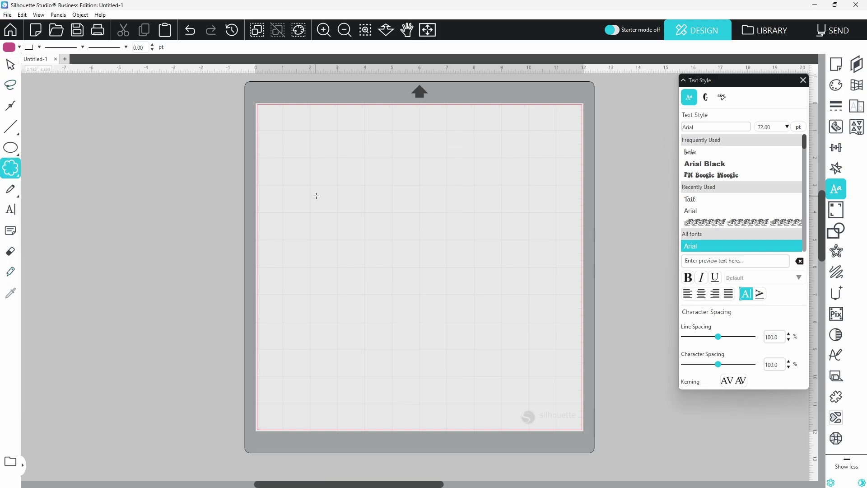
mouse_move(357, 188)
left_mouse_down()
mouse_move(397, 233)
mouse_move(384, 238)
mouse_move(423, 265)
mouse_move(423, 246)
mouse_move(397, 225)
left_mouse_up()
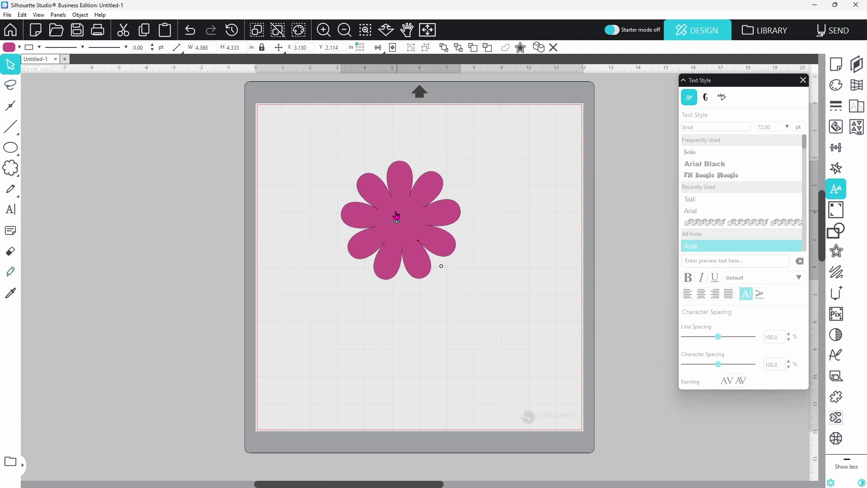
Convert the flower to a regular path, shift it right and down, and deselect it.
right_click(407, 233)
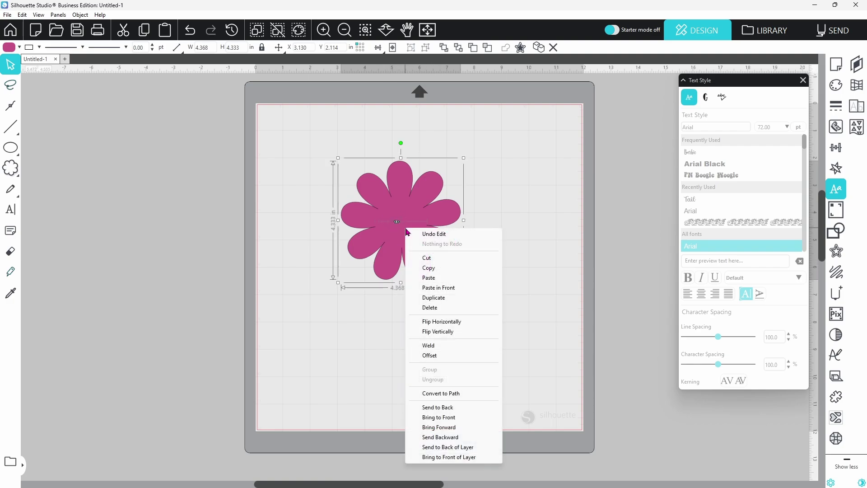
left_click(432, 393)
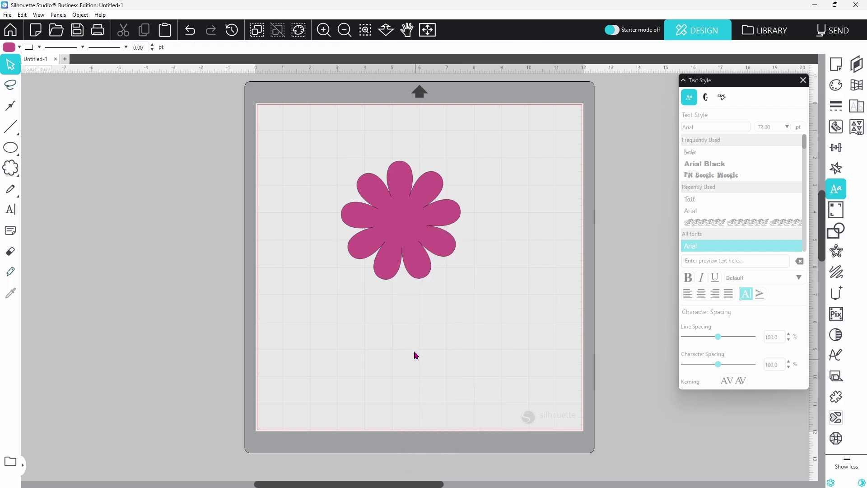
left_click_drag(402, 254, 416, 258)
left_click(436, 288)
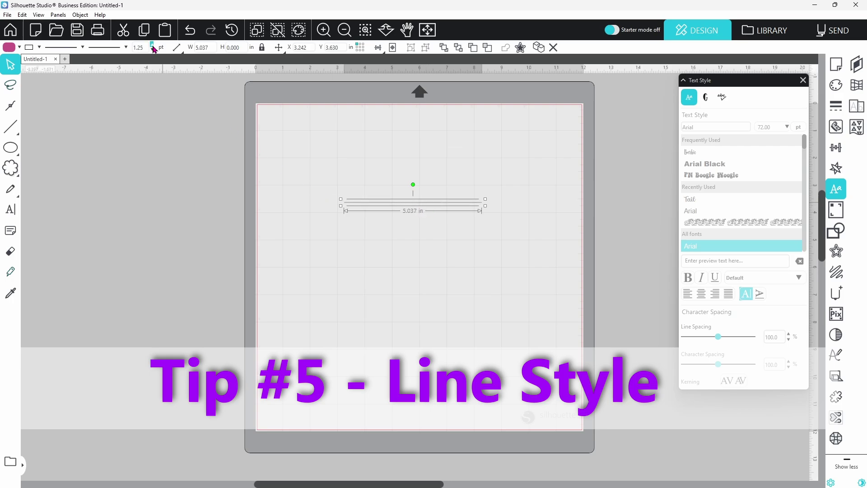
Thicken the line and give it a fine dashed style.
left_click(153, 46)
left_click(83, 47)
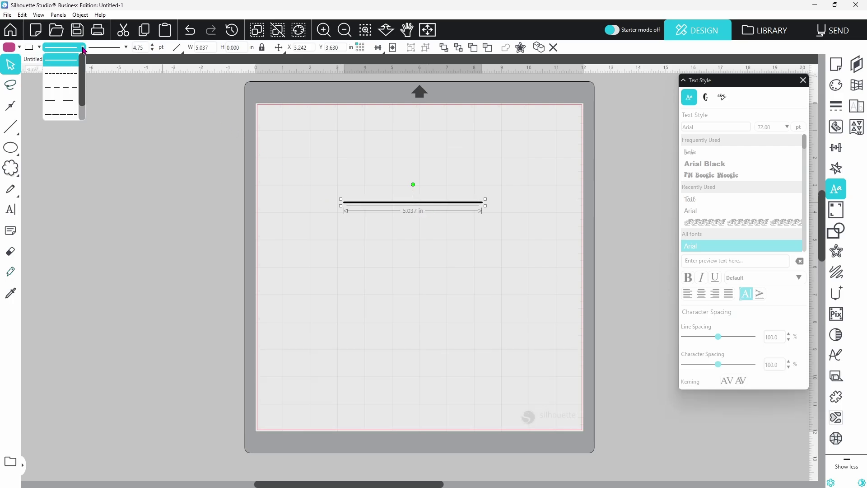
left_click(75, 72)
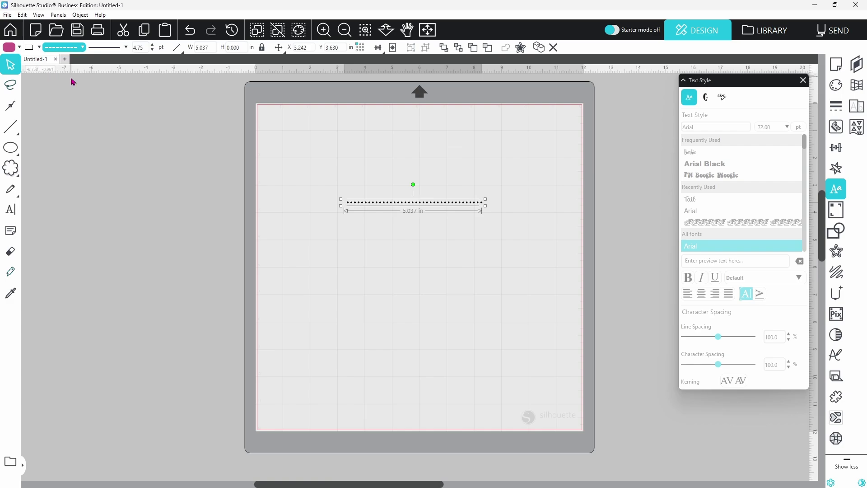
Give the line tapered lens-shaped ends and raise its thickness toward 10 pt.
left_click(126, 48)
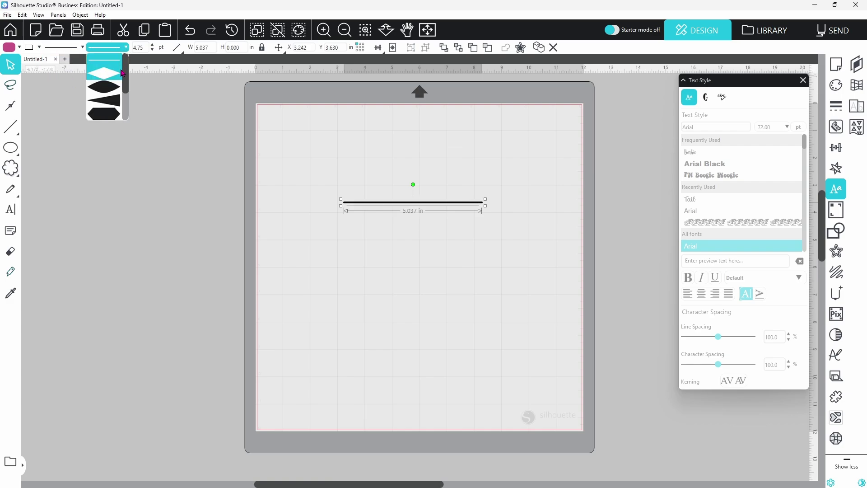
scroll(127, 91, "down", 3)
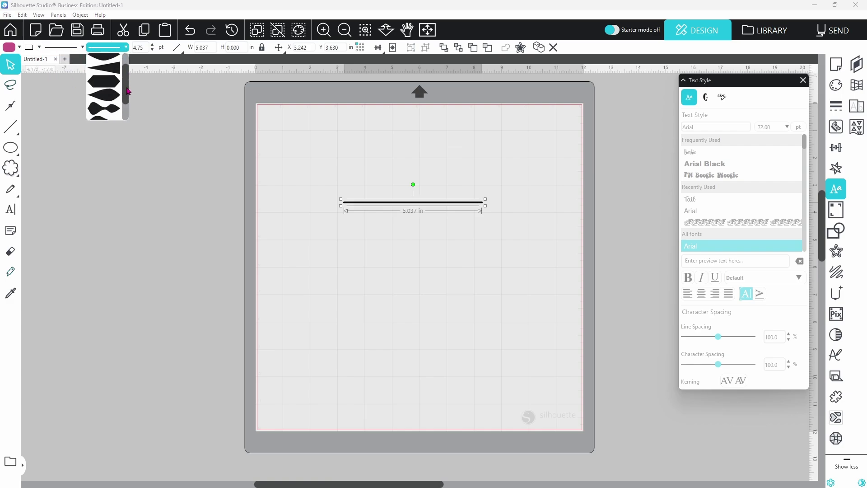
left_click(113, 95)
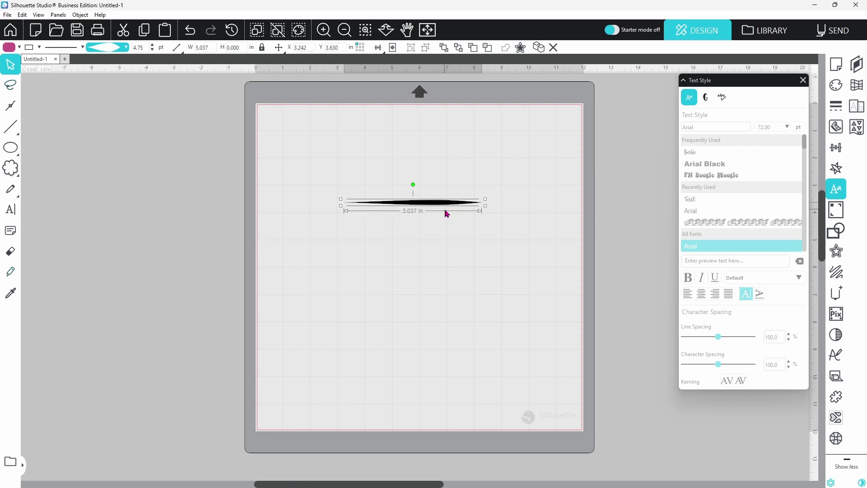
left_click(152, 45)
left_click(152, 45)
Thicken the tapered line to 12.50 pt and set Tool 1 to cut only its outline.
left_click(153, 45)
left_click(153, 45)
left_click(152, 45)
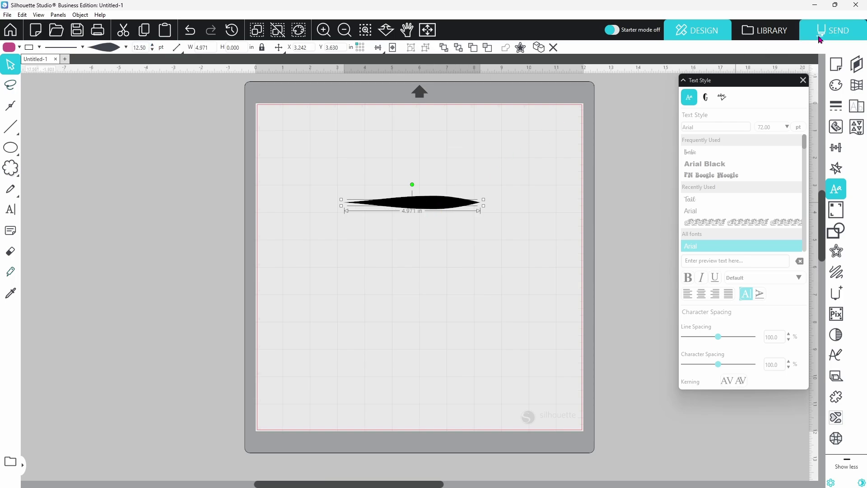
left_click(822, 37)
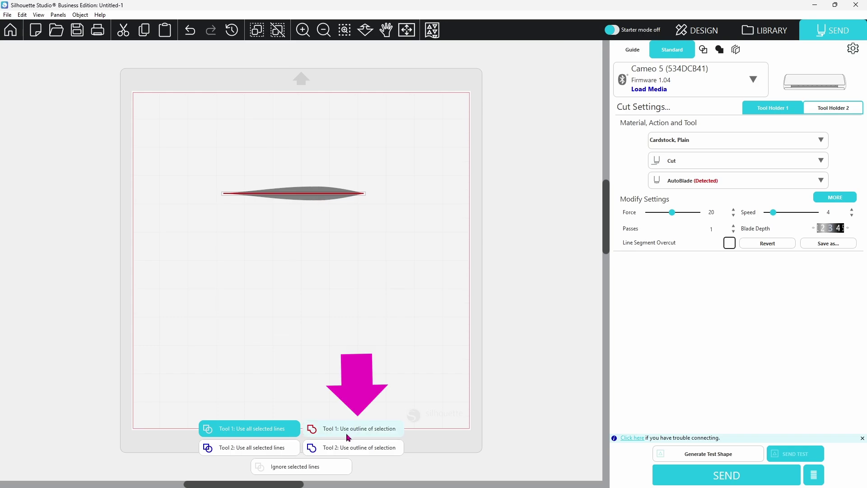
left_click(374, 437)
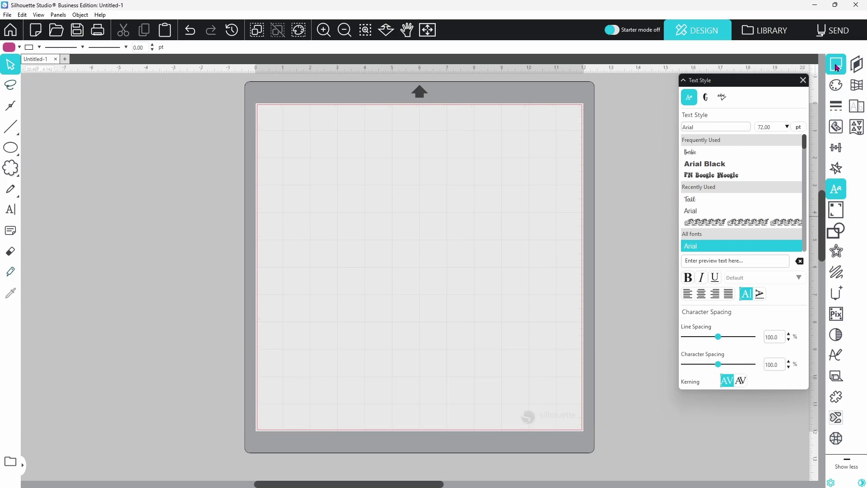
Enable registration marks in the Print & Cut panel.
left_click(837, 213)
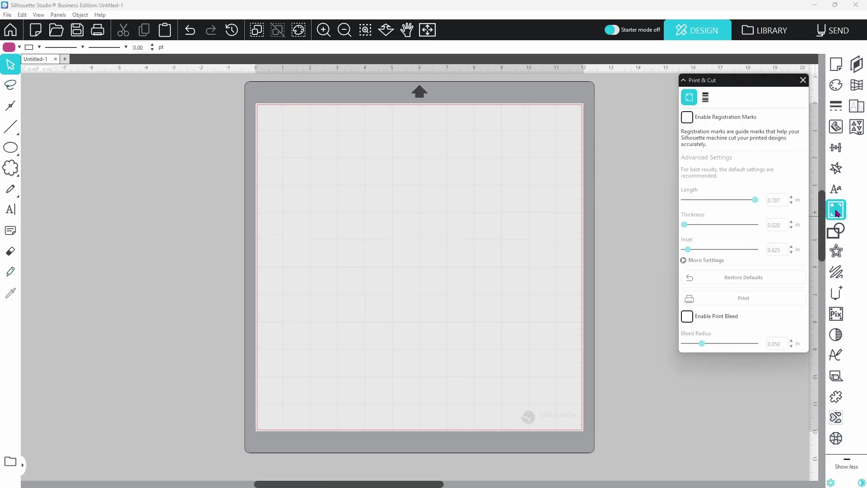
left_click(688, 118)
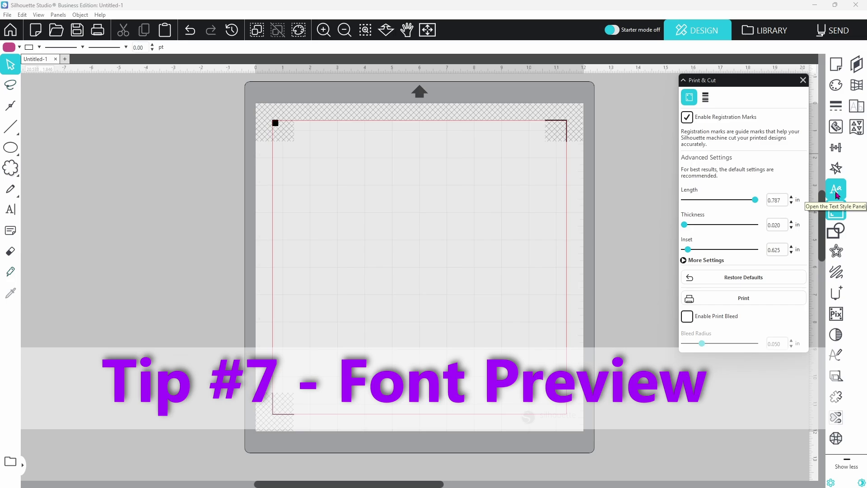
Enter 'Hey there!' as the font preview text in the Text Style panel.
left_click(836, 193)
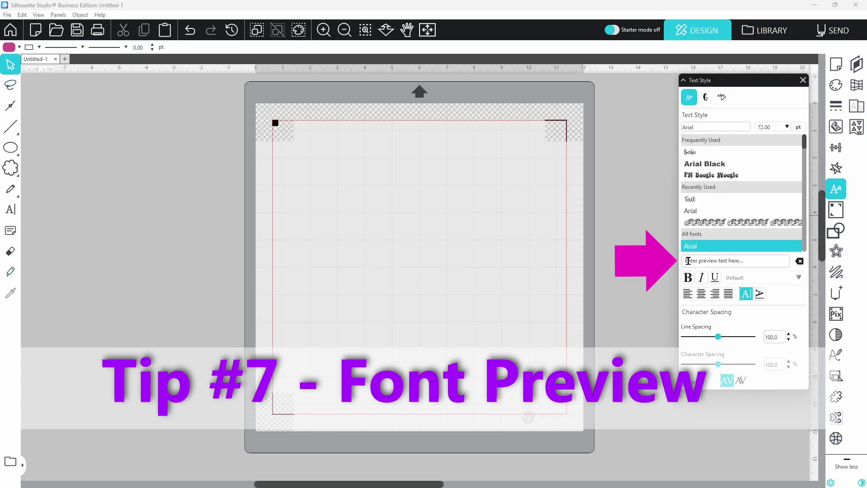
left_click(710, 263)
type("Hey there!")
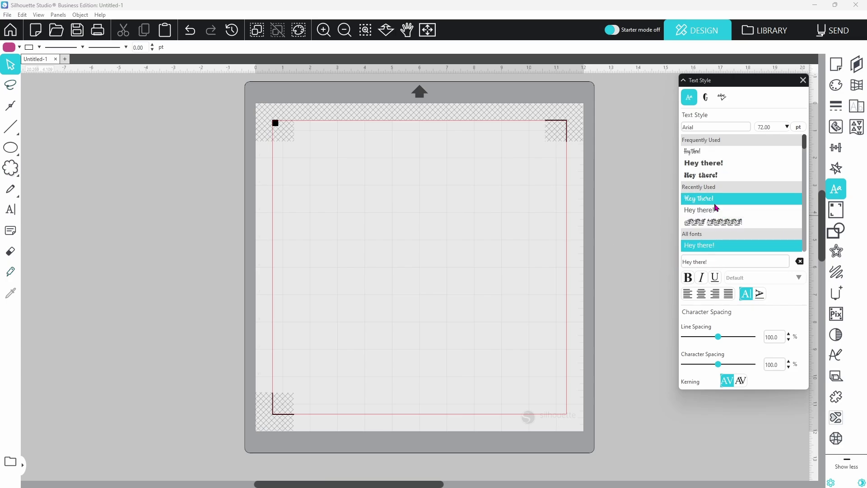
Browse the font list, previewing bold, serif and grunge-style fonts with the sample text.
scroll(744, 213, "down", 3)
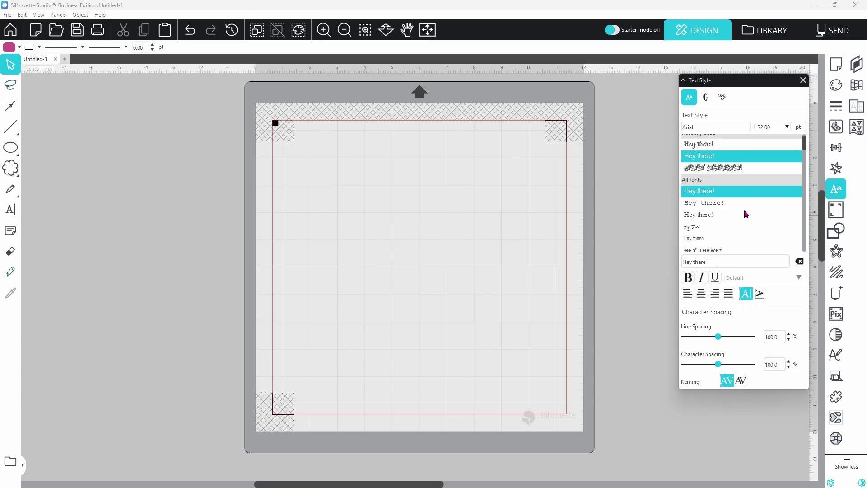
scroll(746, 214, "down", 1)
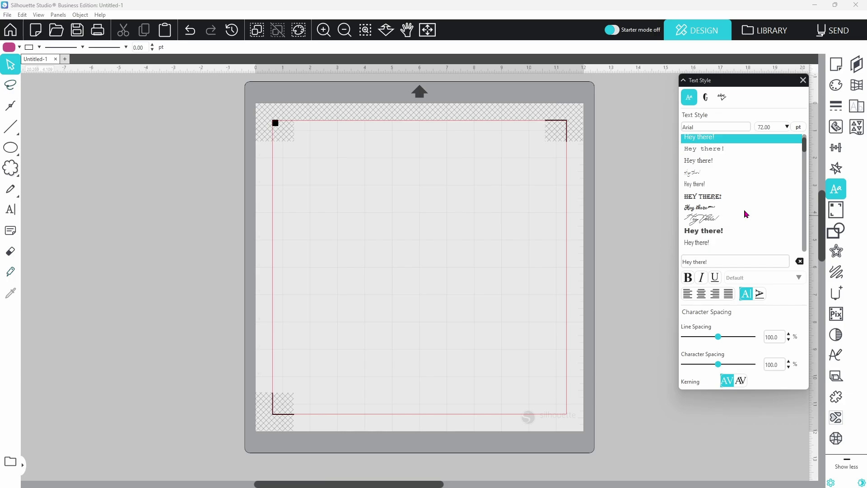
scroll(746, 214, "down", 1)
left_click(745, 211)
scroll(746, 211, "down", 1)
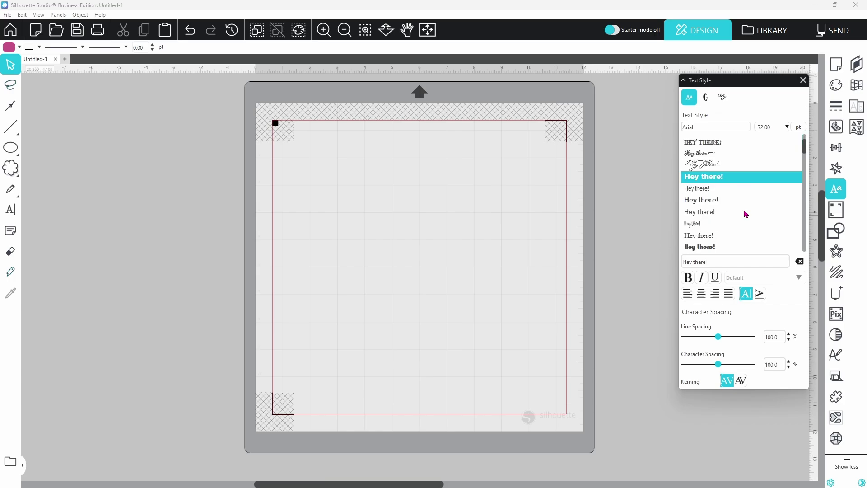
scroll(746, 214, "down", 1)
left_click(738, 208)
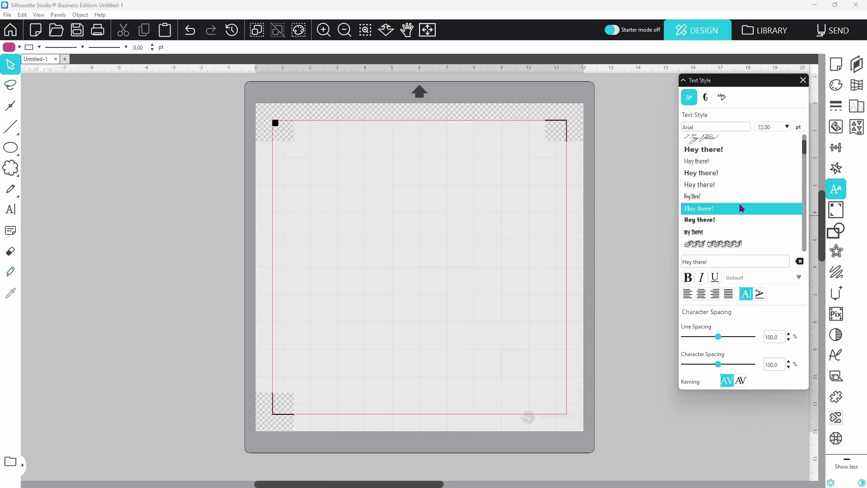
left_click(727, 232)
scroll(731, 234, "down", 1)
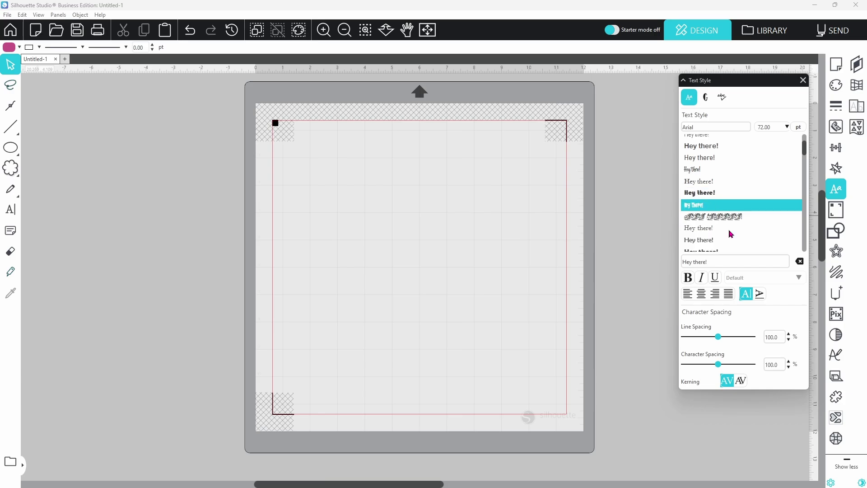
scroll(731, 234, "down", 1)
left_click(728, 231)
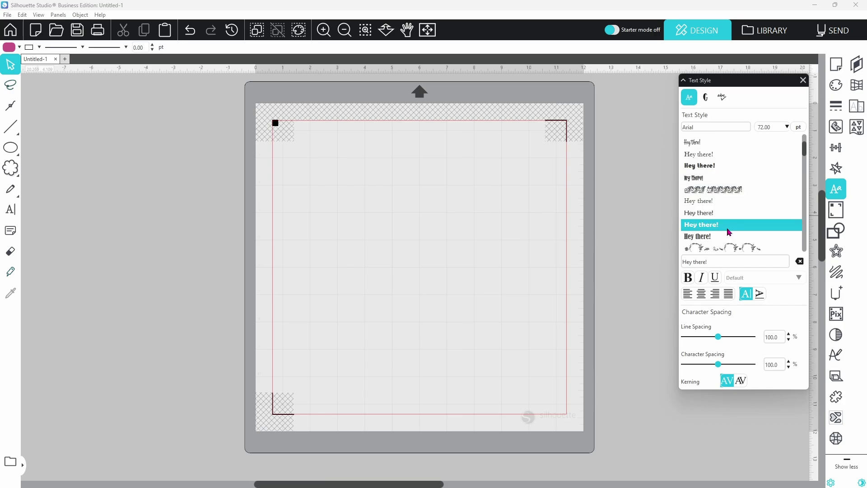
scroll(729, 231, "down", 1)
scroll(728, 232, "down", 5)
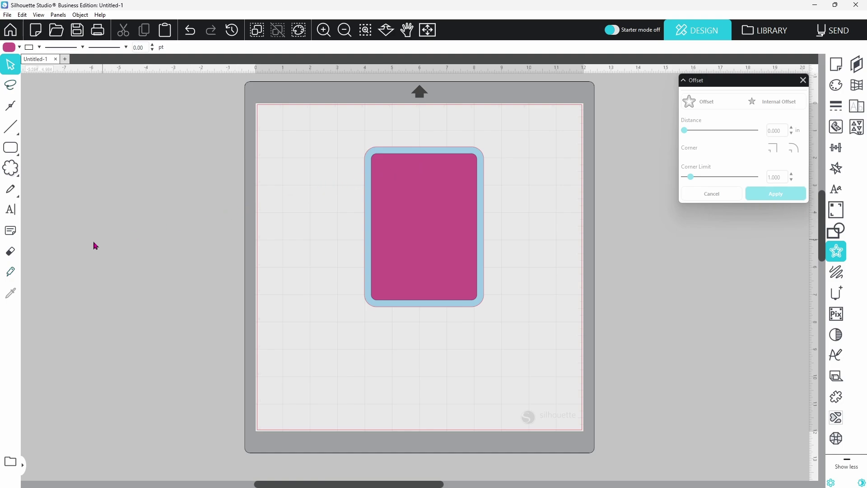
Erase a round hole near the pink rectangle's top with a 0.500 eraser, then move the rectangle.
left_click(11, 255)
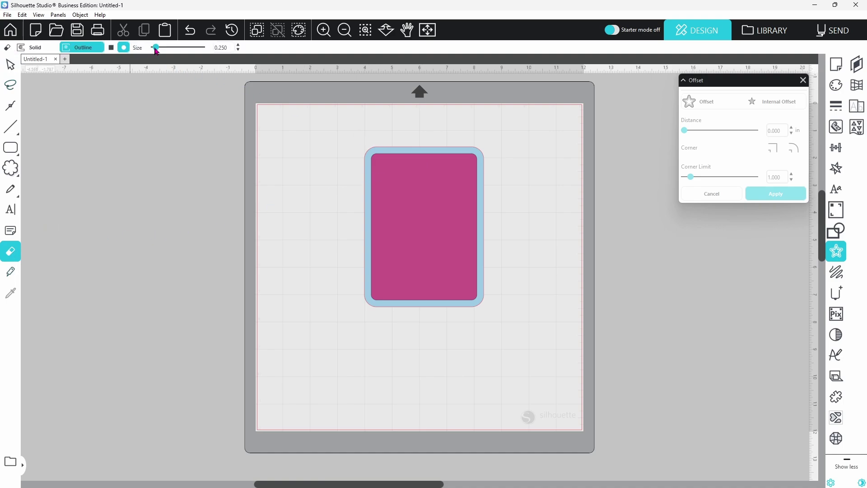
left_click_drag(156, 48, 160, 47)
left_click(422, 164)
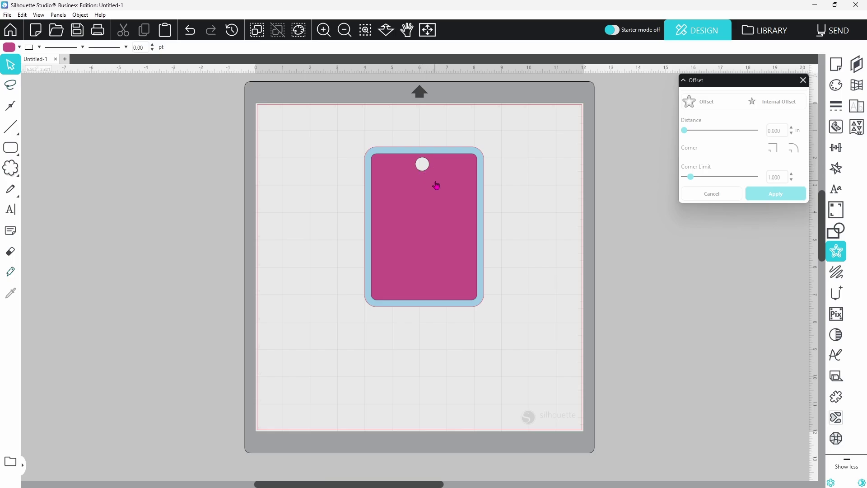
mouse_move(435, 187)
left_mouse_down()
mouse_move(432, 206)
mouse_move(360, 181)
mouse_move(358, 191)
mouse_move(424, 201)
mouse_move(435, 194)
left_mouse_up()
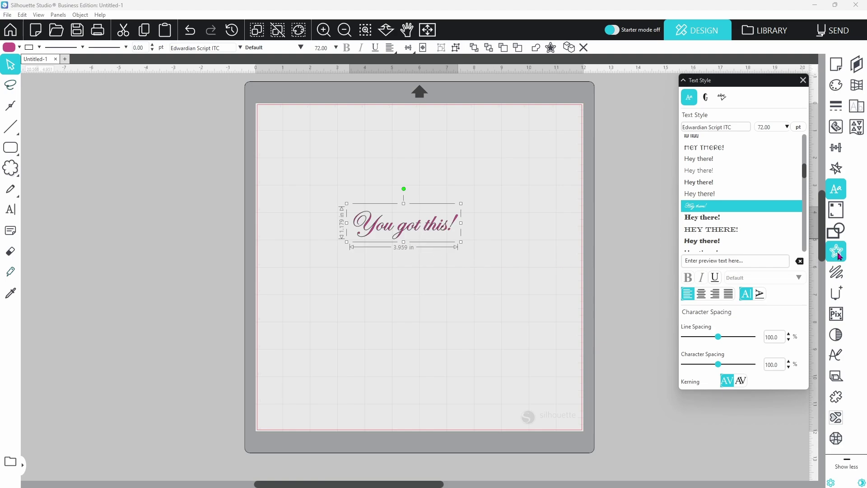
Apply a 0.015 in outward offset around the 'You got this!' script text.
left_click(837, 253)
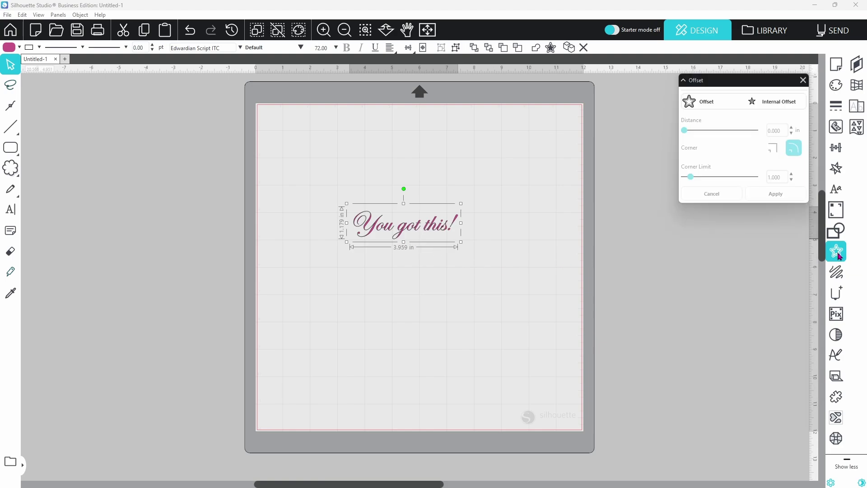
left_click(707, 103)
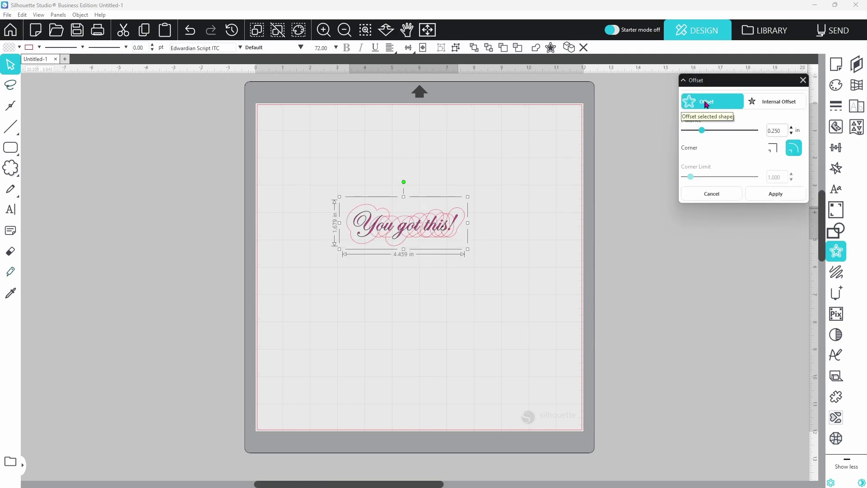
double_click(781, 133)
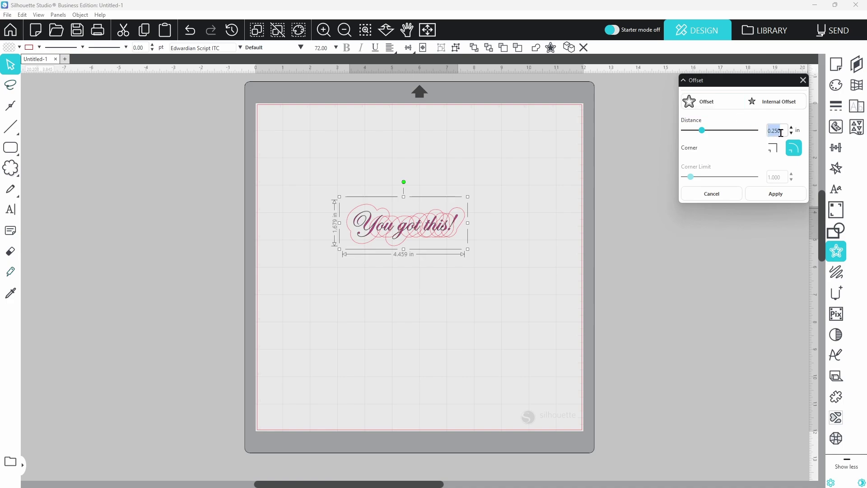
type(".015")
key("Return")
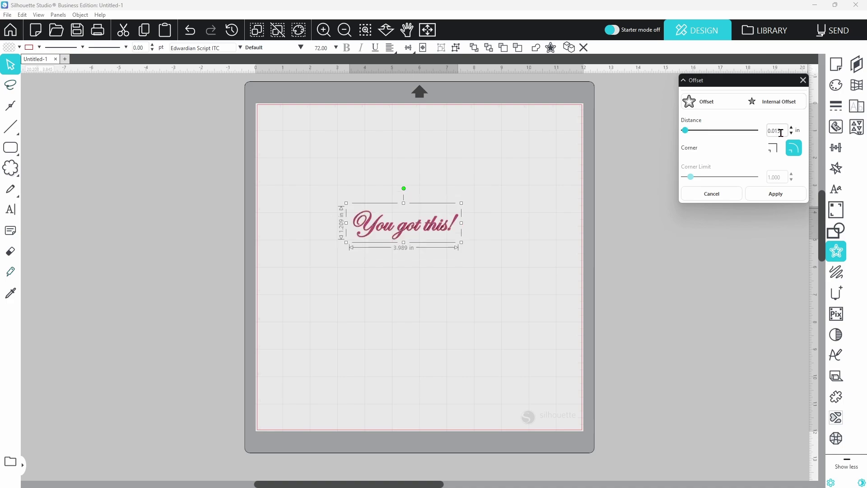
left_click(784, 194)
Group the offset shapes, move the original text below, and fill the offset pink.
right_click(461, 209)
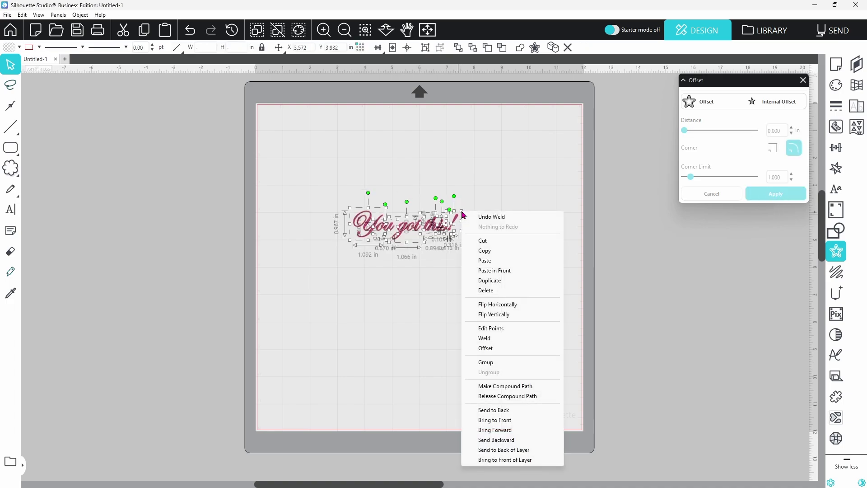
left_click(486, 362)
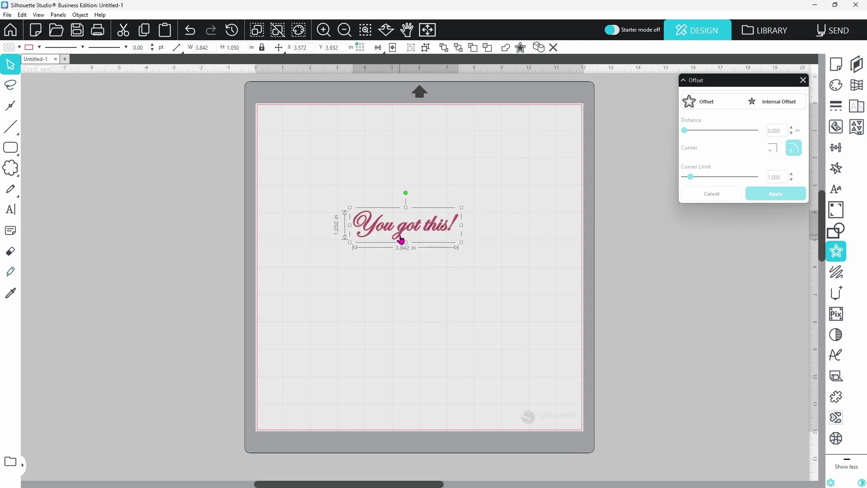
left_click_drag(397, 239, 396, 280)
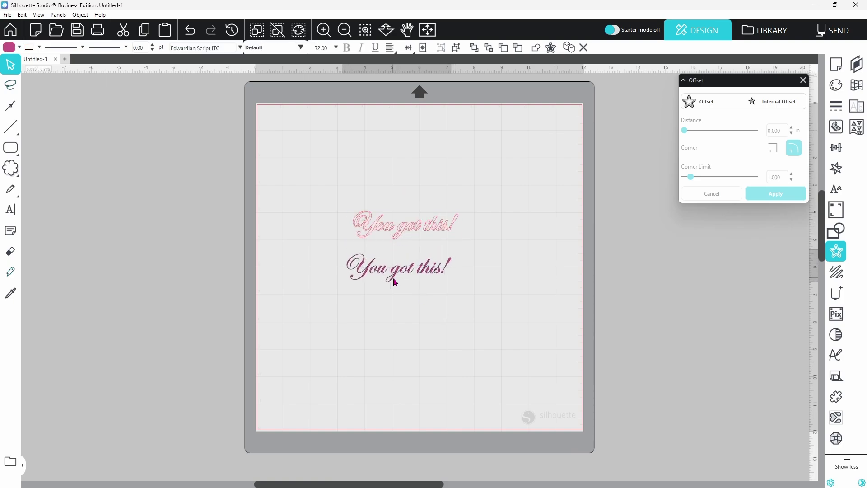
left_click(405, 225)
left_click(20, 48)
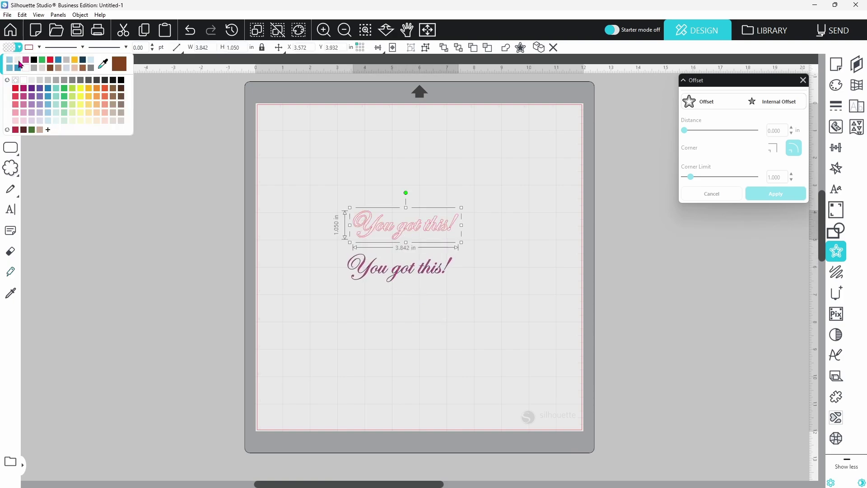
left_click(23, 64)
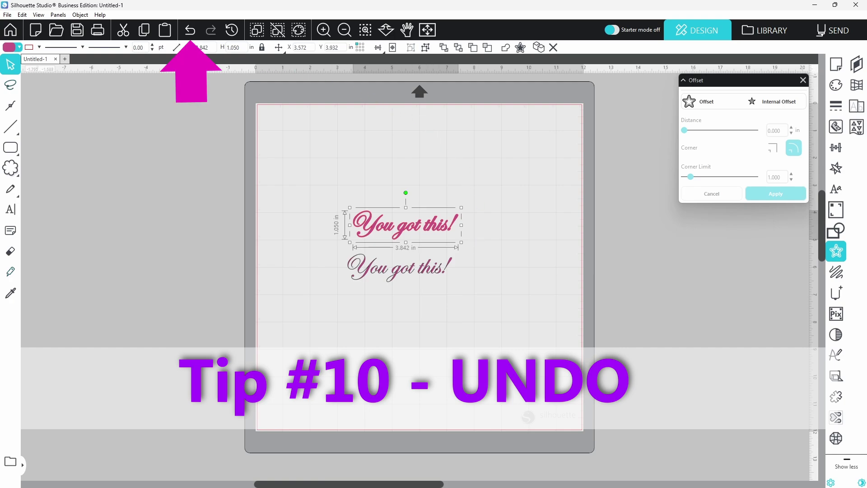
Undo six times to remove the pink fill, grouping, move and 0.015 in offset.
left_click(190, 29)
left_click(190, 30)
left_click(190, 30)
left_click(190, 30)
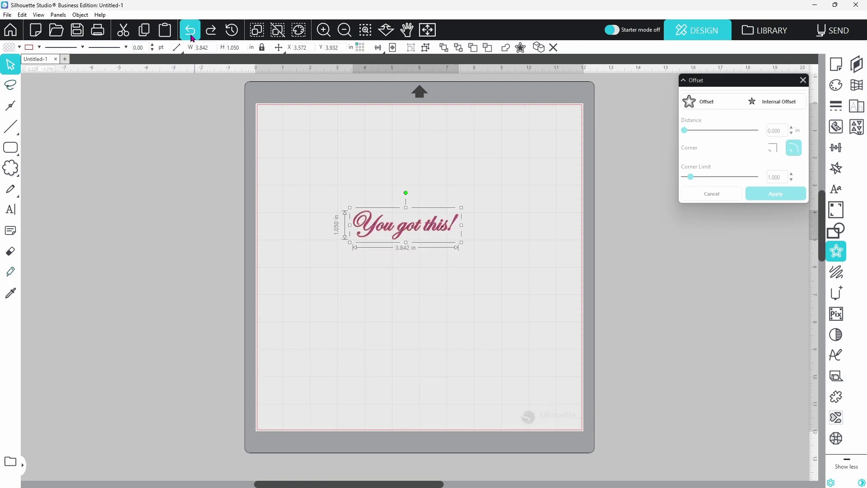
left_click(190, 30)
left_click(190, 30)
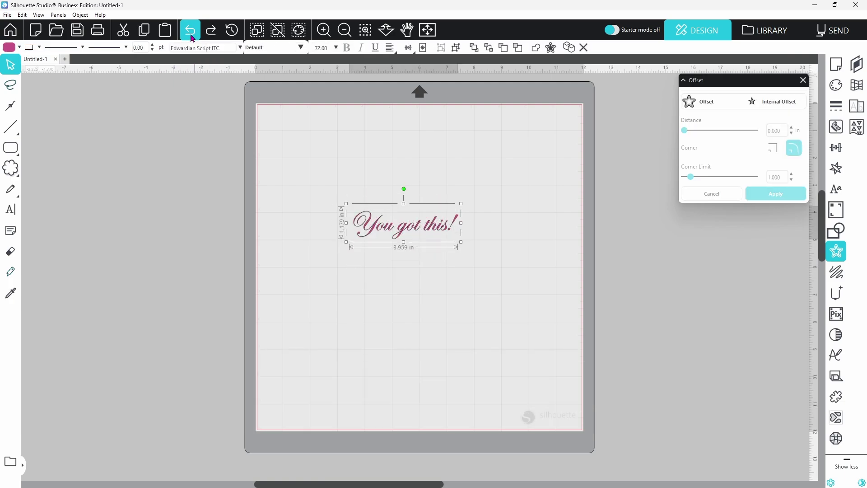